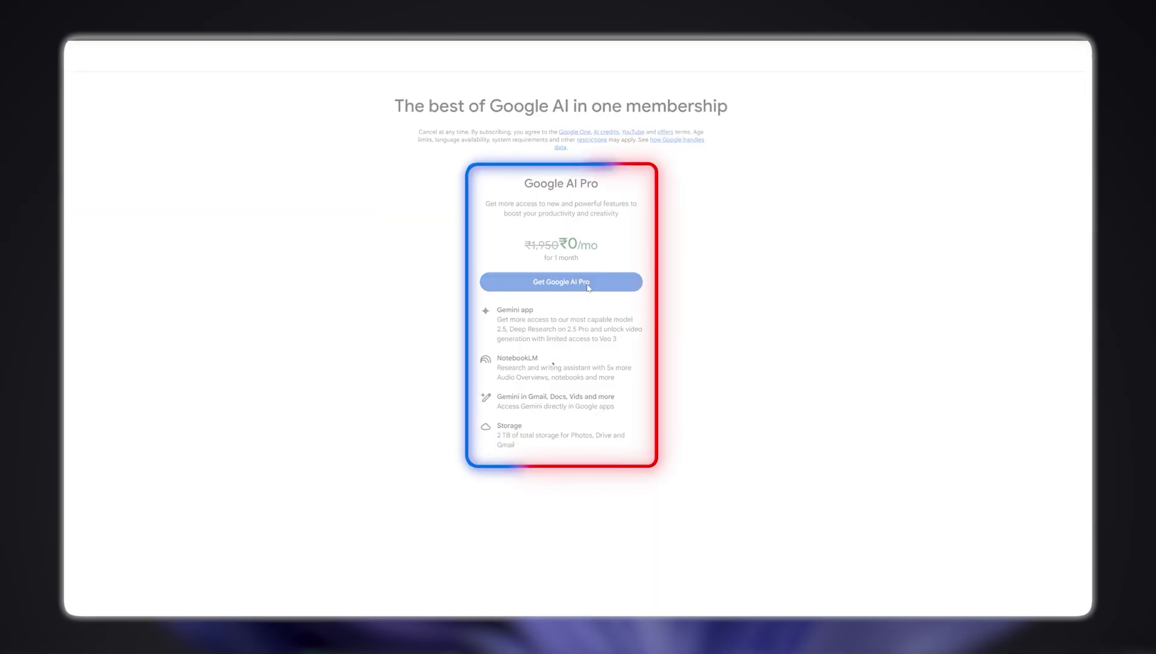
Start the one-month Google AI Pro trial and confirm the subscription in the Google Play dialog
click(562, 282)
click(642, 486)
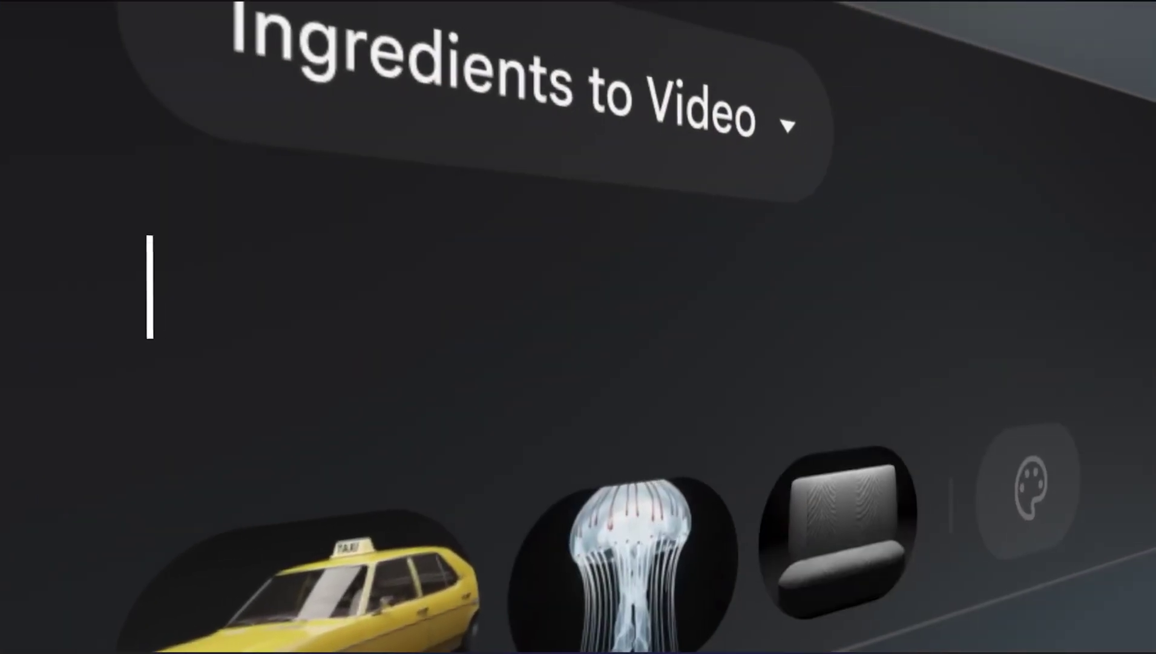
text(Backseat of a 1970's taxi with worn zebra print cloth with jellyfish u)
text(nderwater)
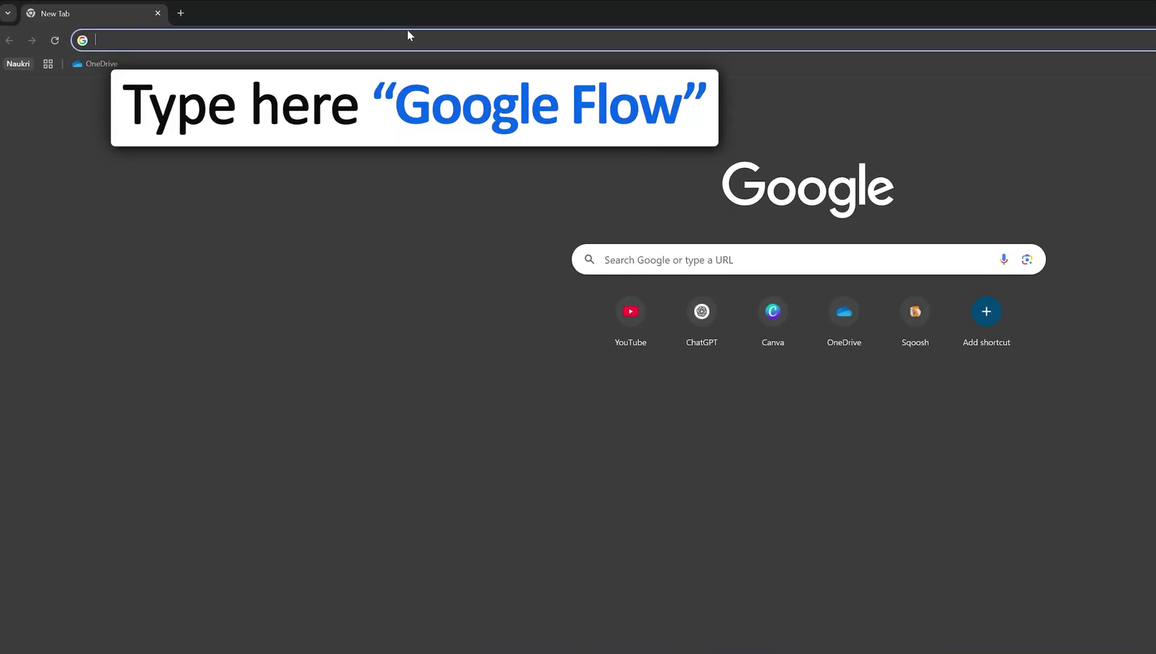
text(GOOGLE FLOW)
Search the web for 'Google Flow' from the address bar
key(Return)
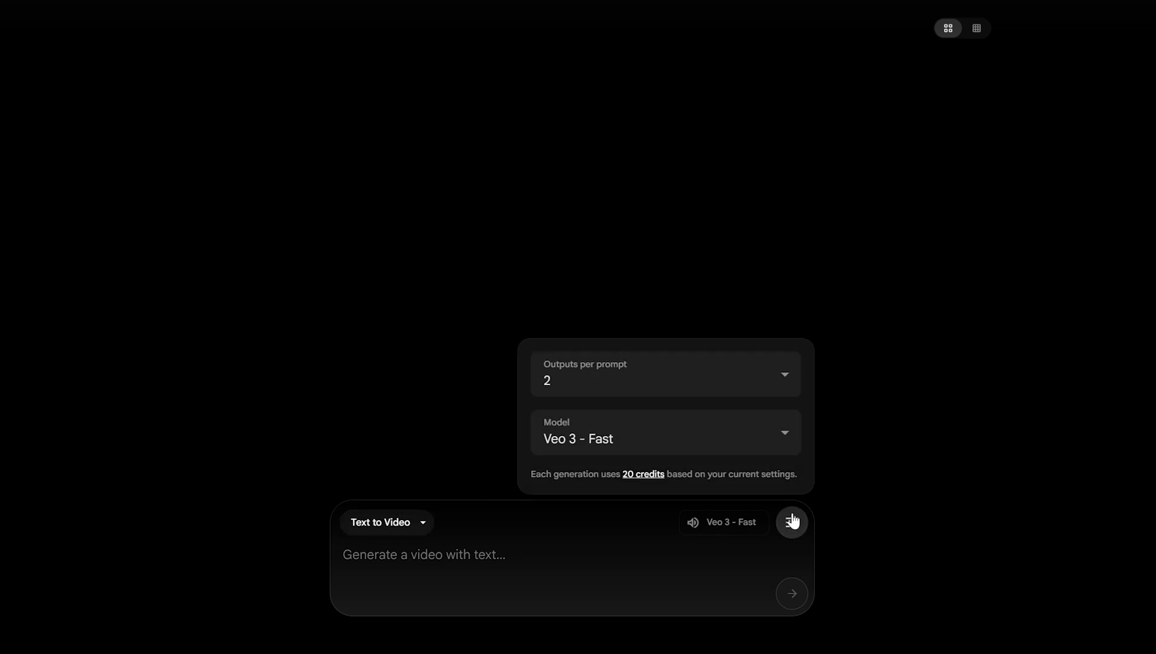
Keep Veo 3 - Fast after reviewing the model list and set Outputs per prompt to 1
click(773, 431)
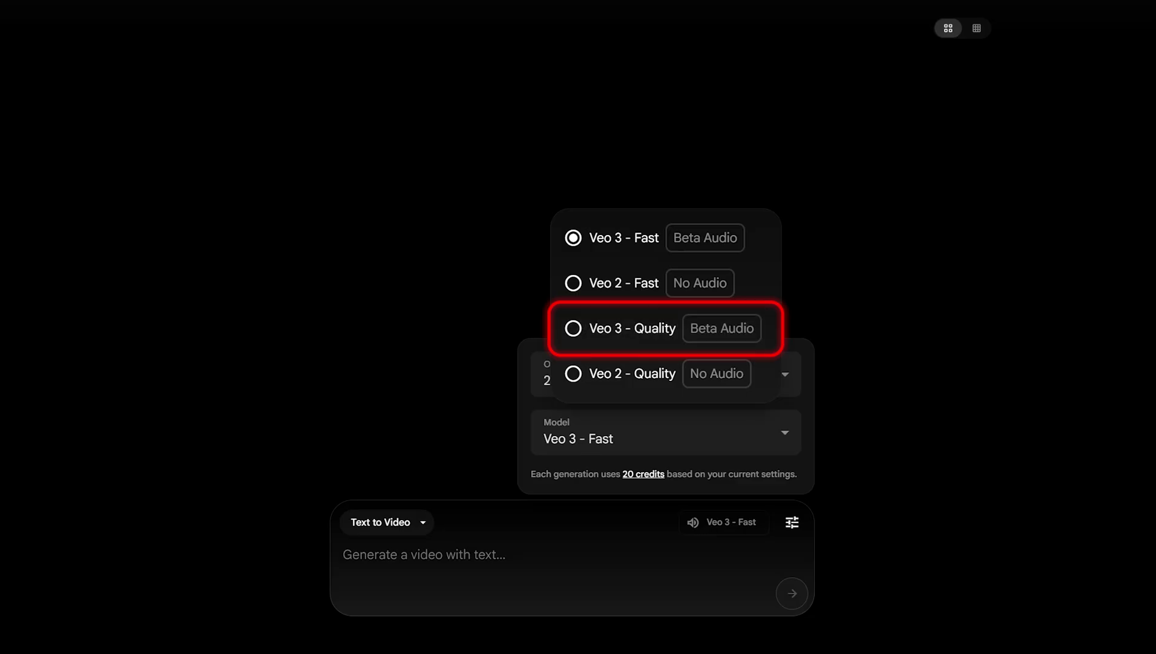
key(Escape)
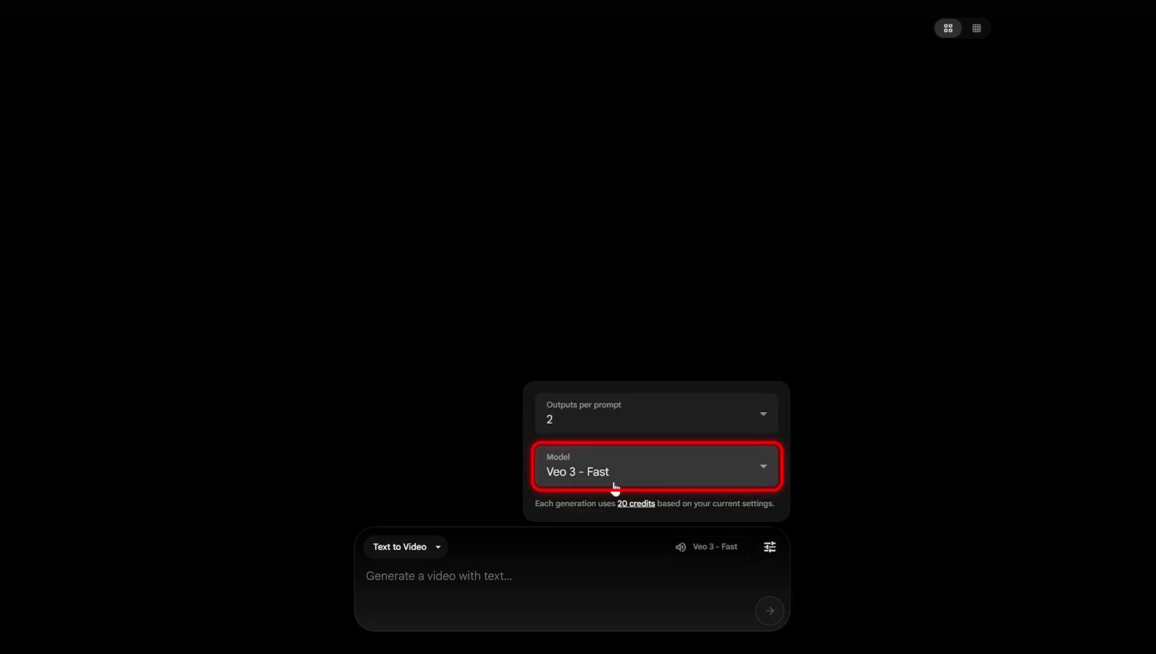
click(722, 426)
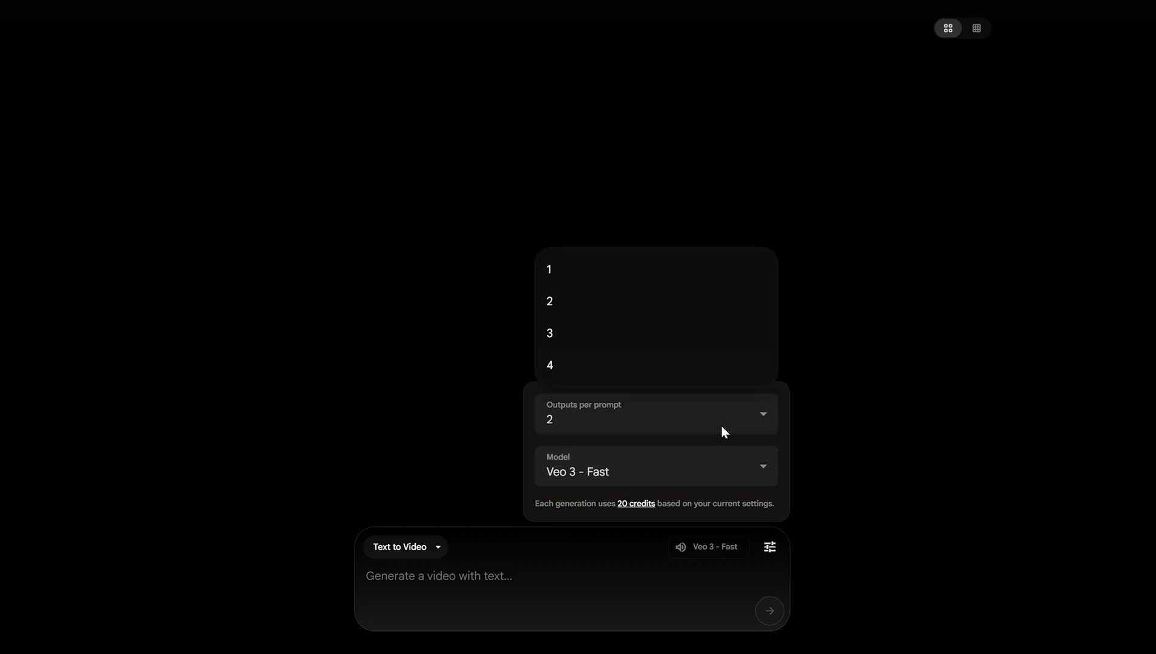
click(601, 285)
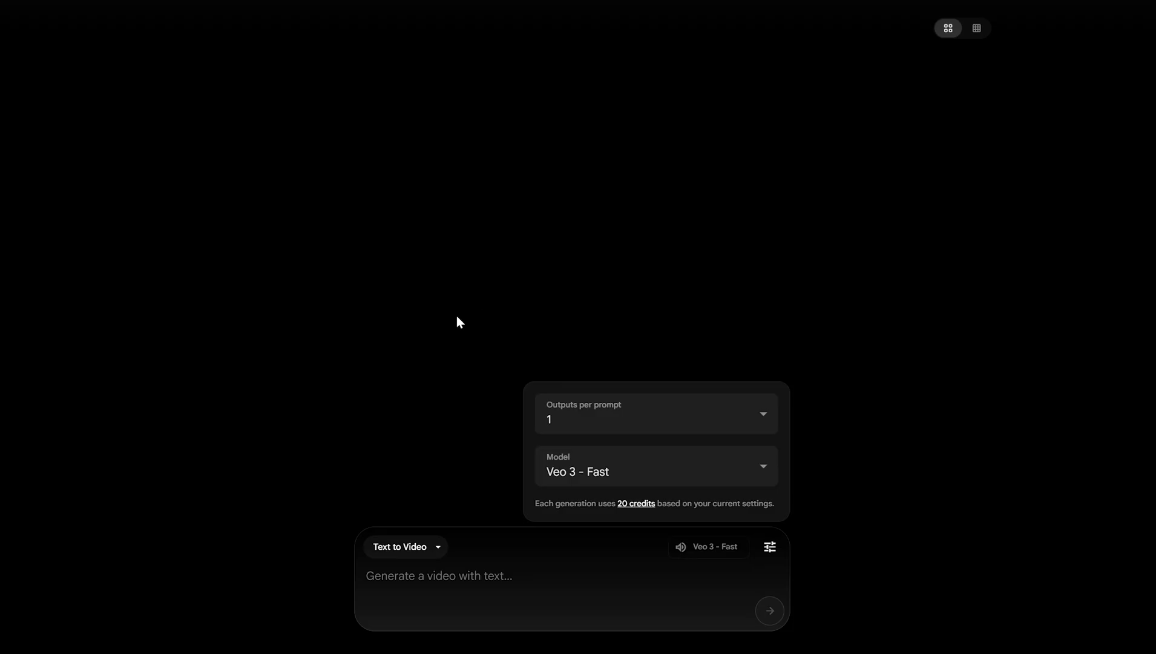
key(Escape)
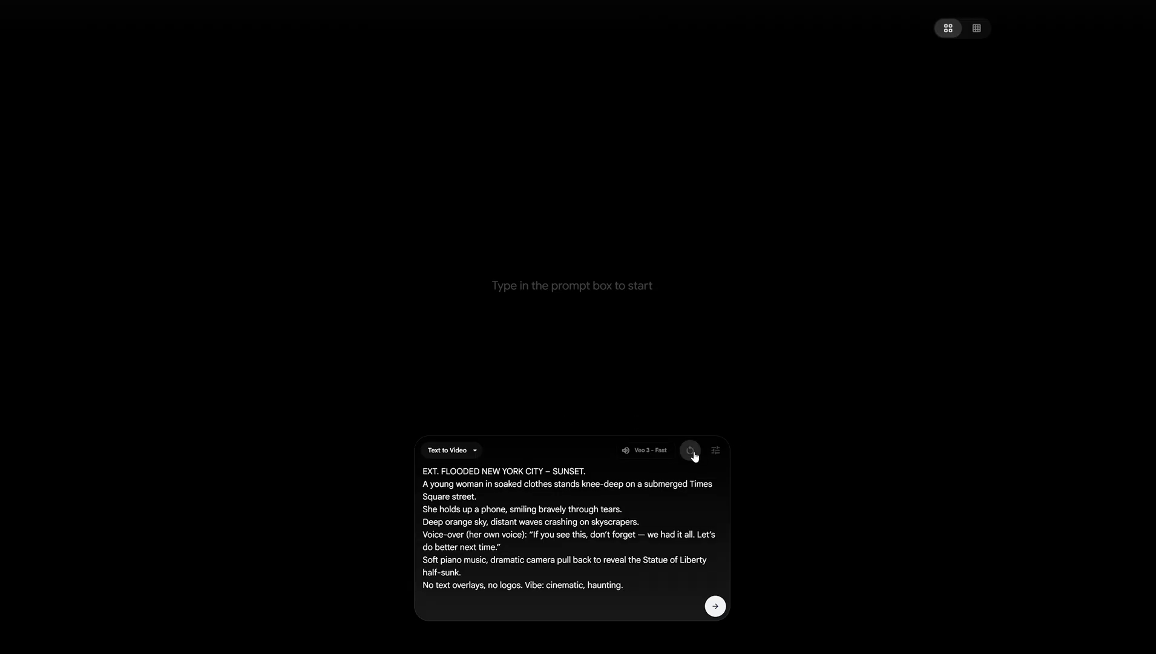
Generate the flooded-New-York-at-sunset selfie video from the pasted prompt
click(714, 607)
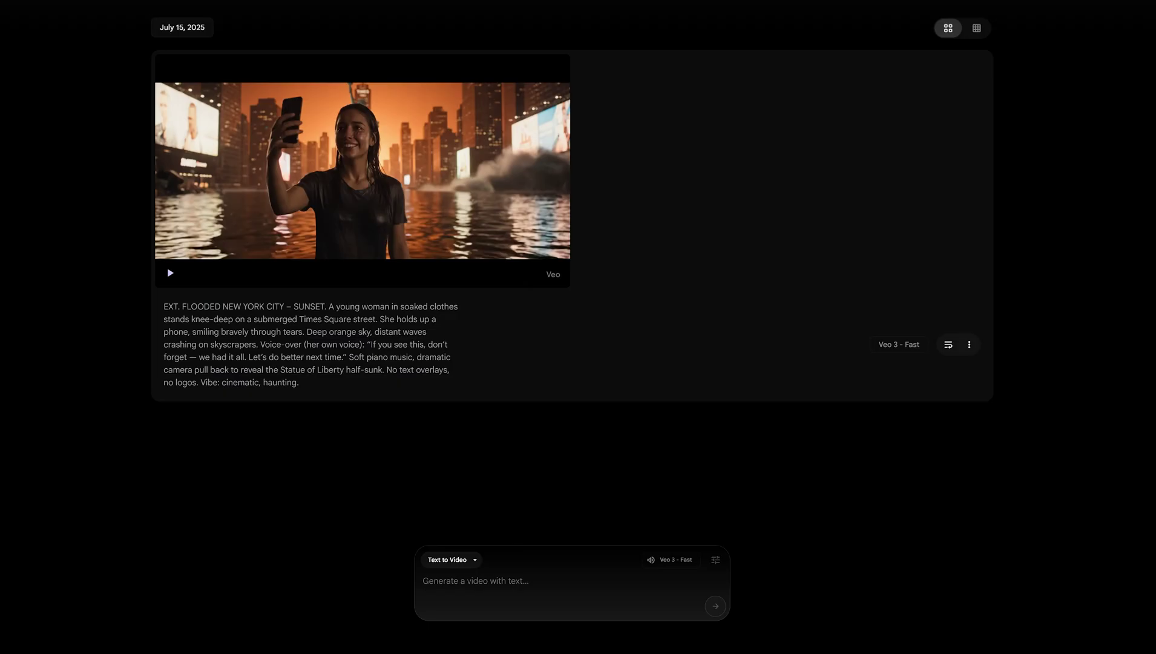
mouse_move(393, 210)
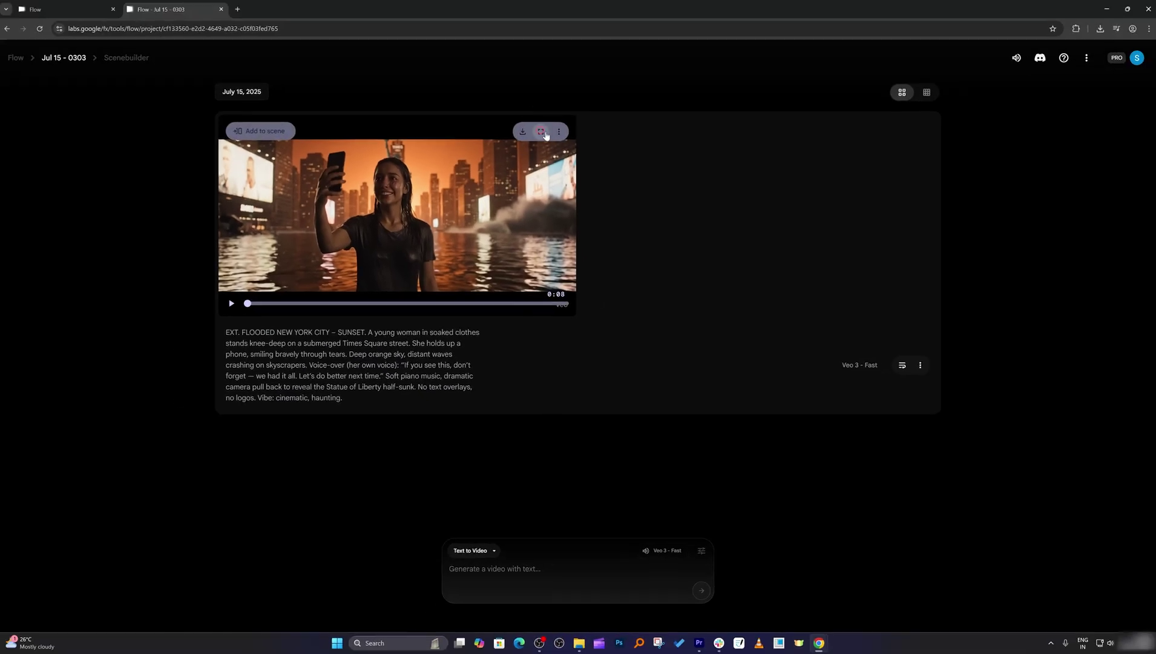
click(544, 134)
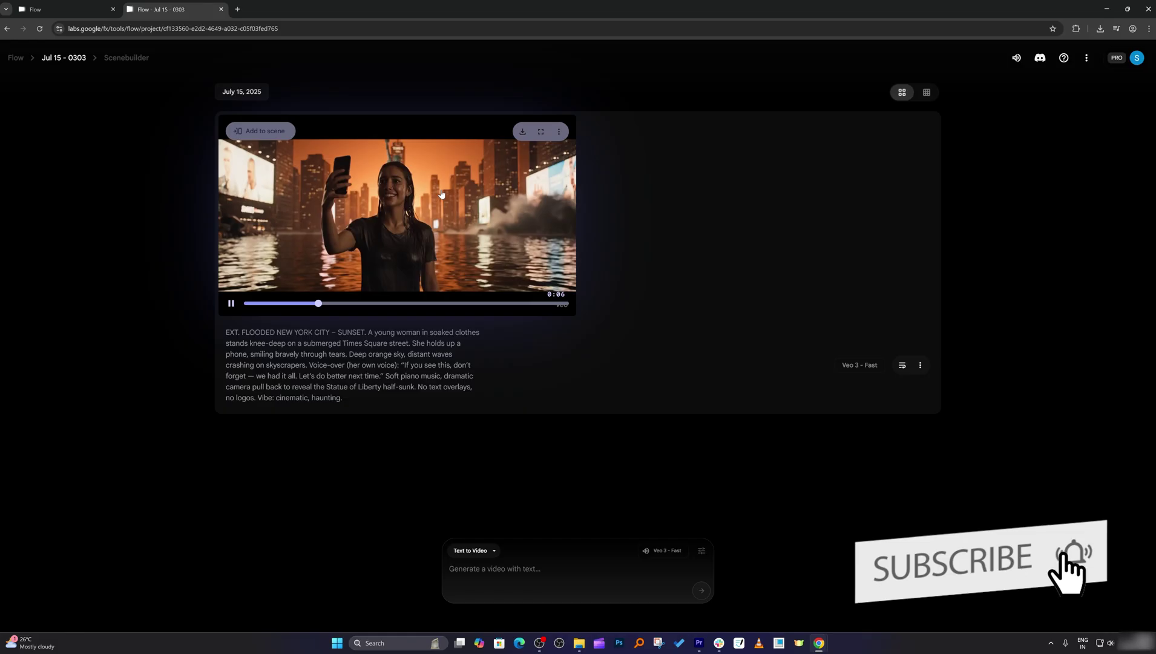
Add the flooded-city clip to the scene and generate a jump-to follow-up shot from the pasted Mars astronaut prompt
click(259, 133)
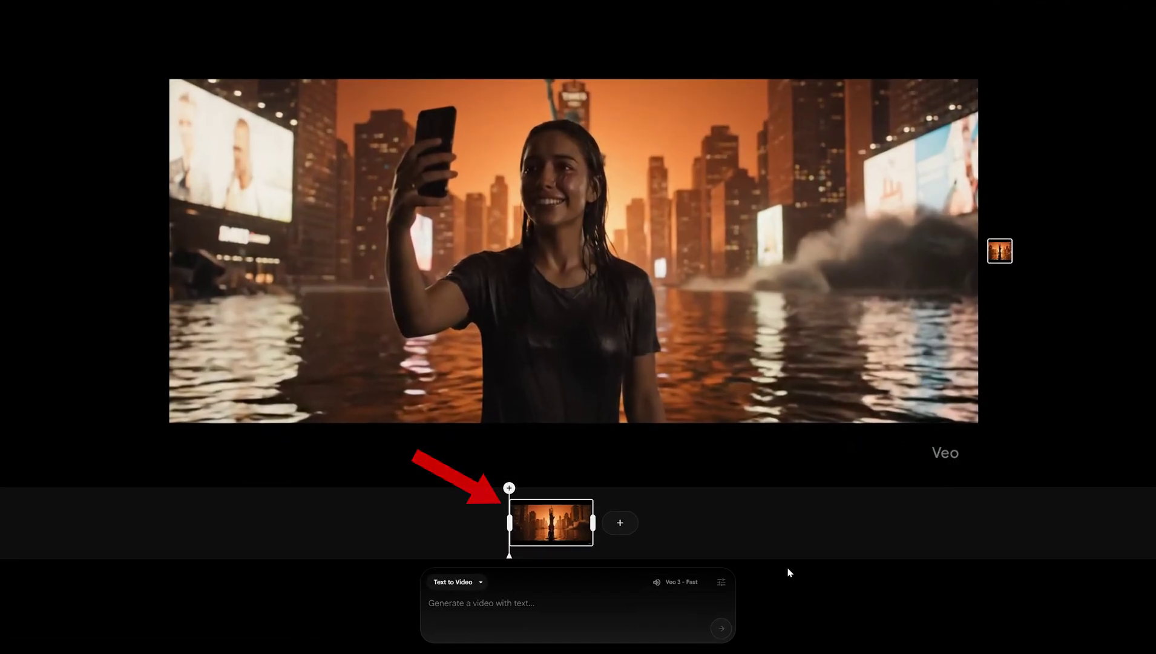
click(619, 523)
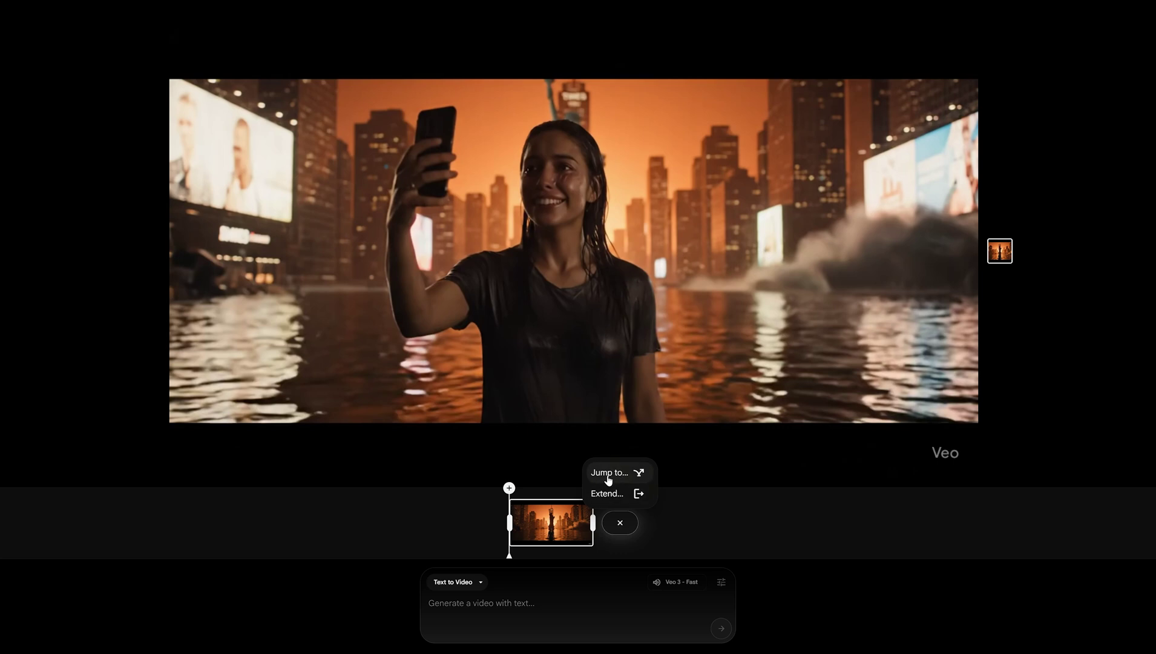
click(609, 477)
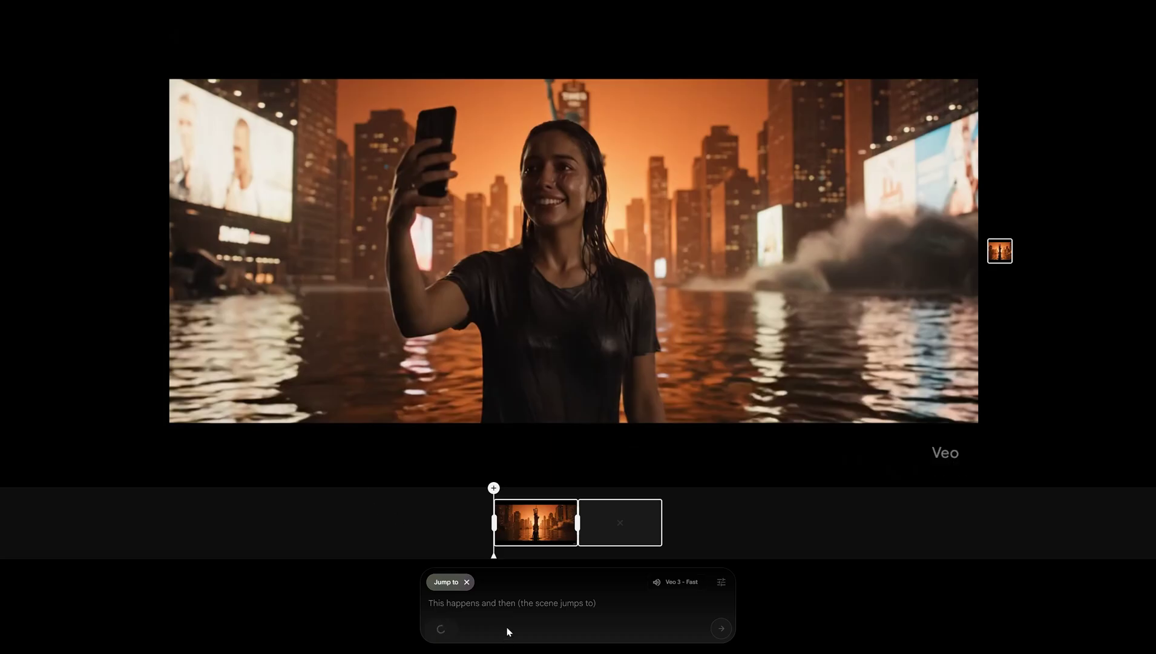
text(EXT. MARS SURFACE – DUSK. A lone astronaut (30s, gender-neutral, cracked helmet visor) kneels on dusty red soil beside a battered Mars rover. Helmet camera flickers on. Astronaut lifts cracked visor slightly, dusty face, tired smile. Astronaut (soft, hopeful voice): “This is my last selfie… from Mars. Tell Earth we made it — and we can do better.” Camera zooms out to show Earth, a tiny blue dot in the darkening Martian sky. Faint wind howl, low rover beeps. No text overlays, no logos, no watermark. Cinematic vibe, slight lens flare, 16:9 or vertical.)
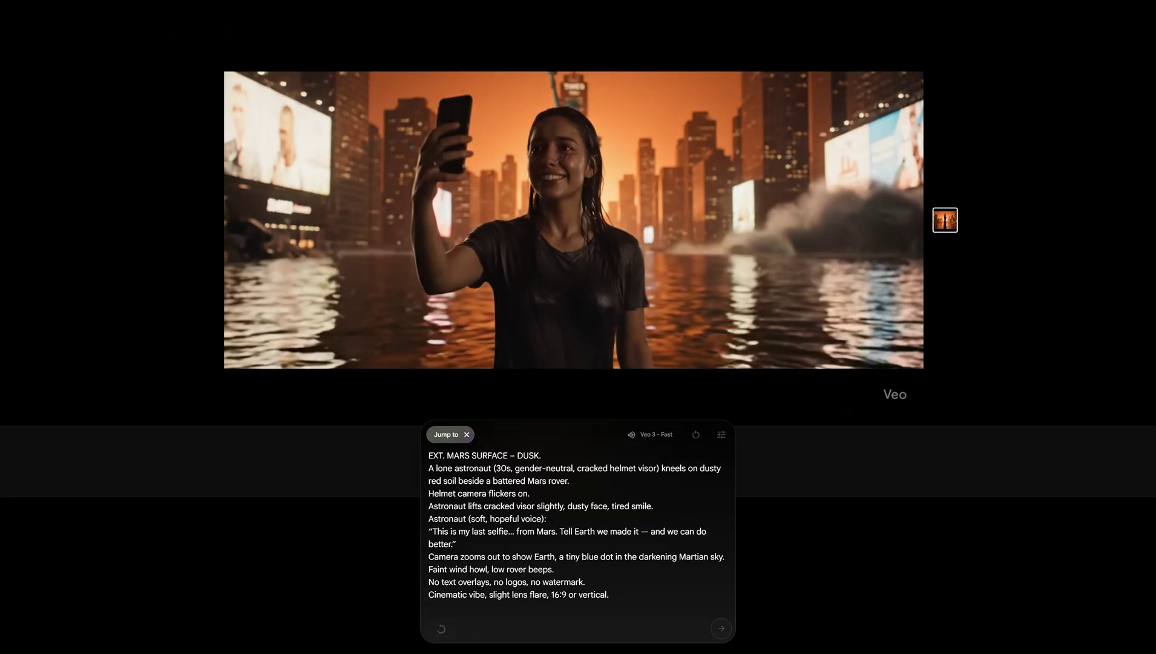
key(BackSpace)
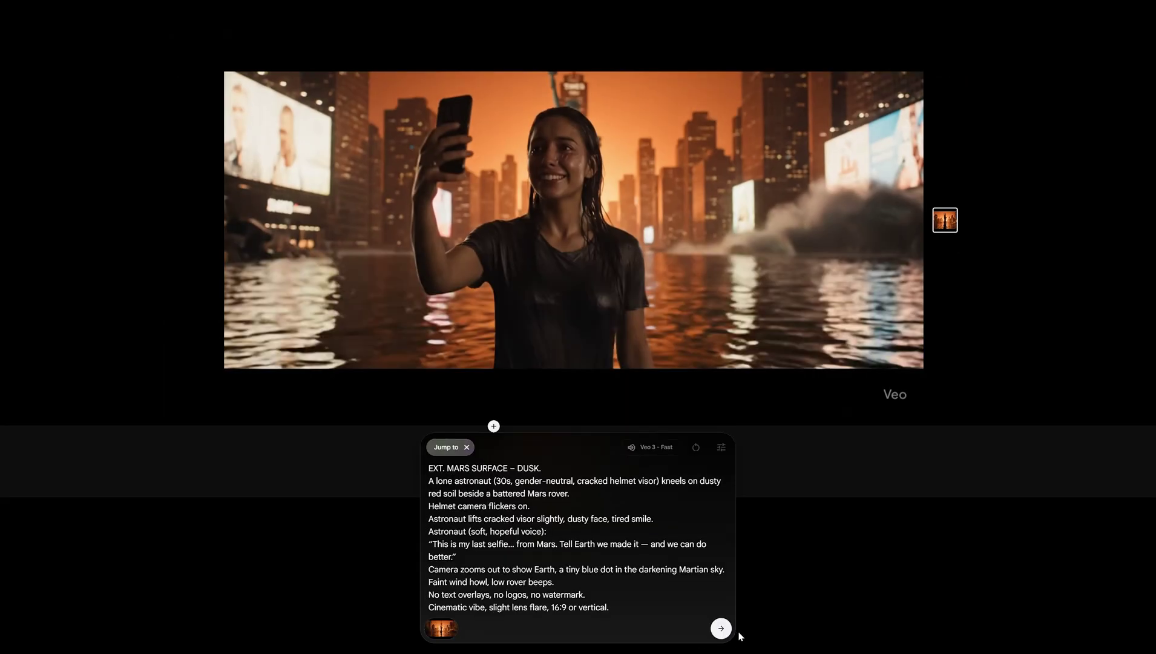
click(720, 628)
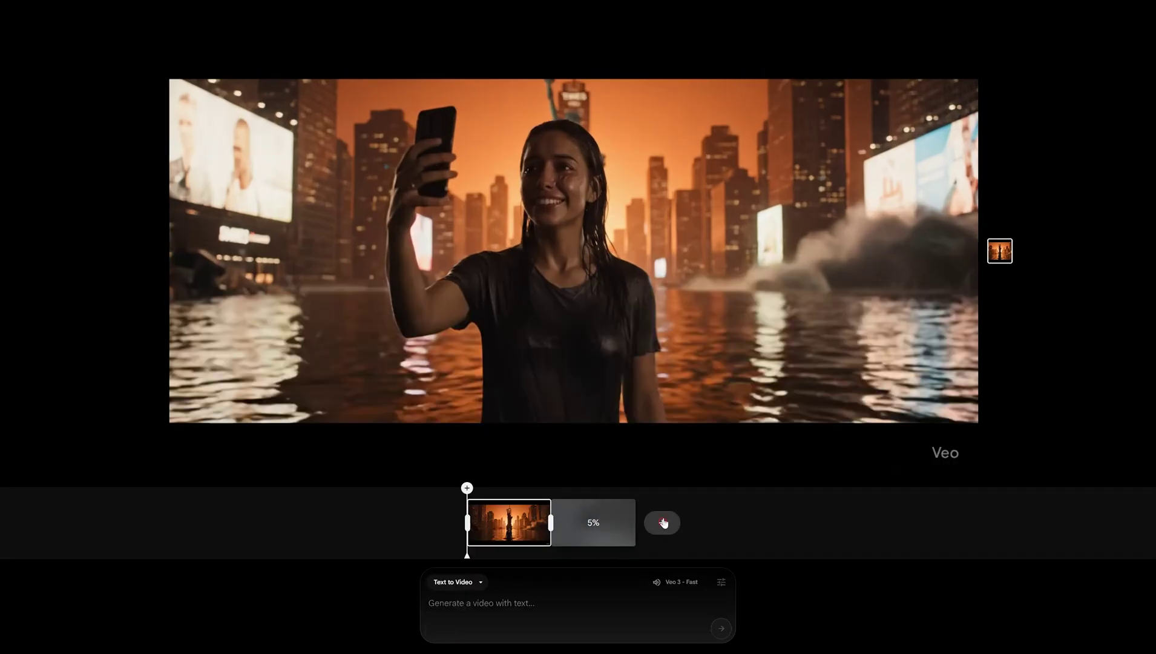
Preview the new astronaut clip and move the playhead back to the first clip
click(600, 527)
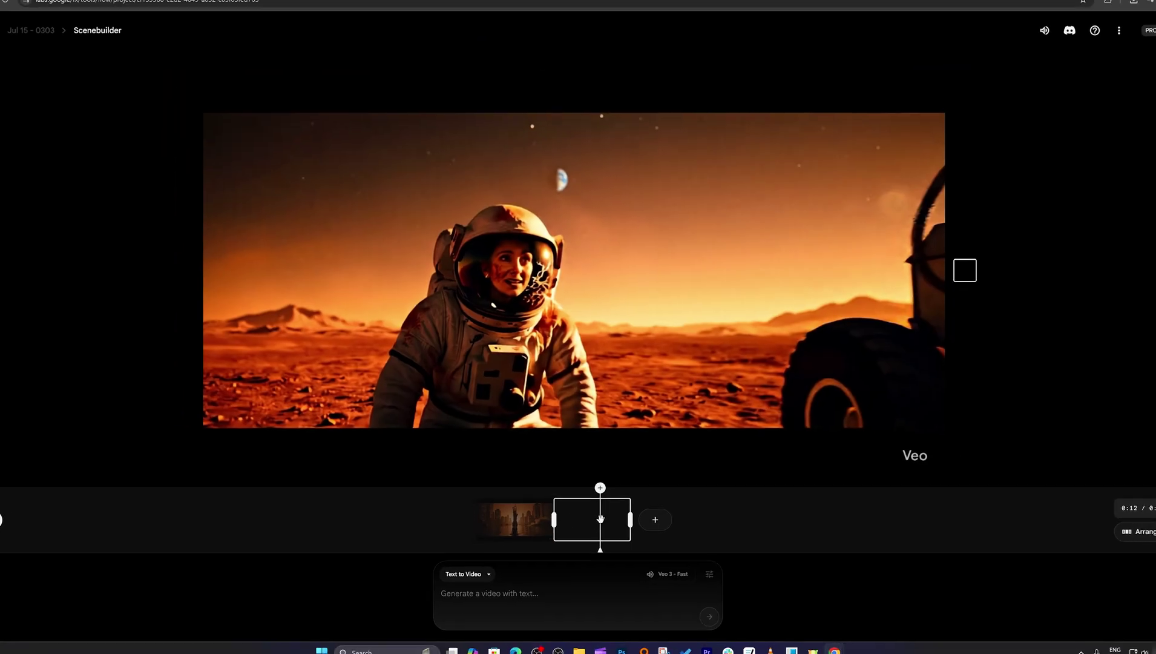
drag(596, 528, 476, 518)
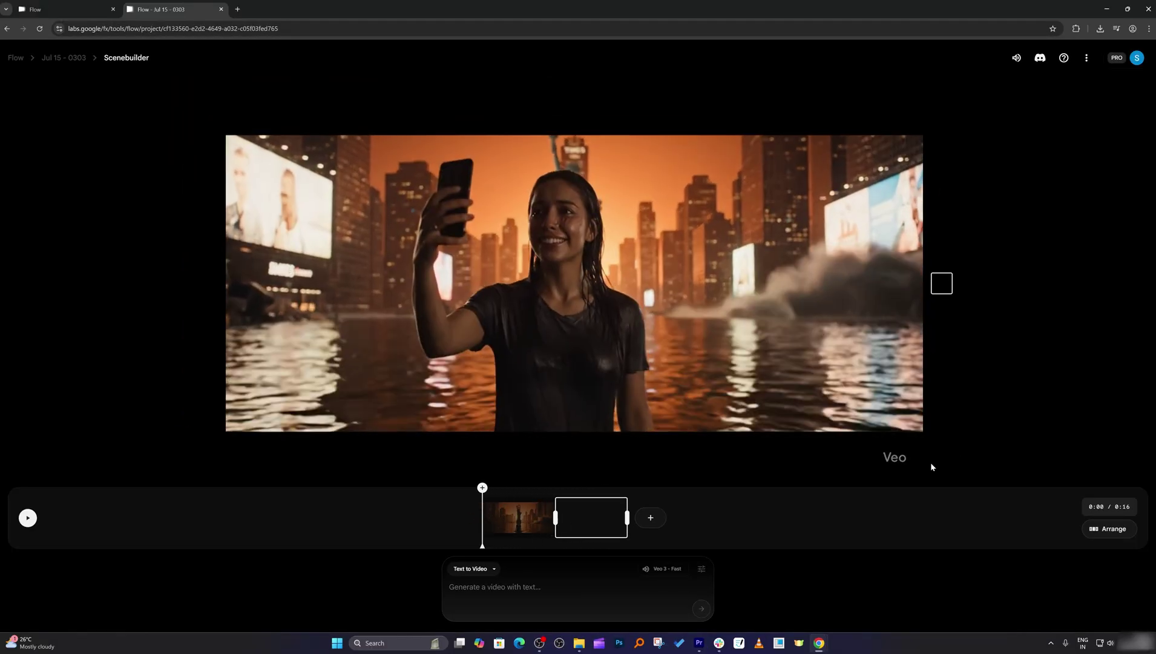
Play the combined 16-second scene in the fullscreen player
click(911, 466)
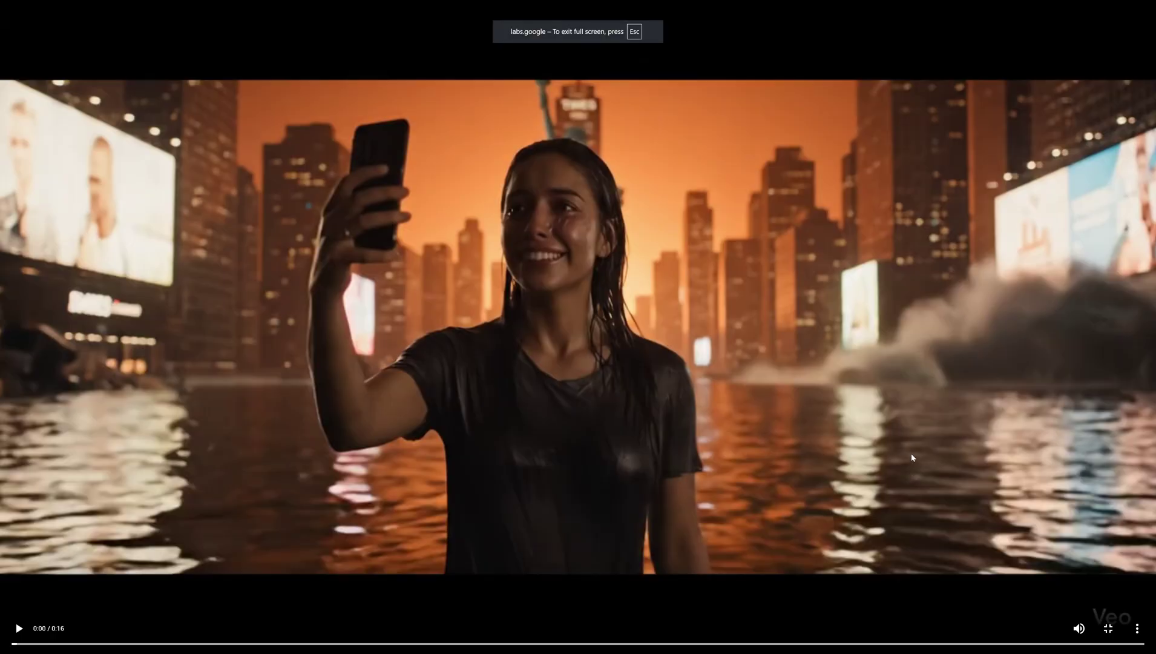
click(911, 453)
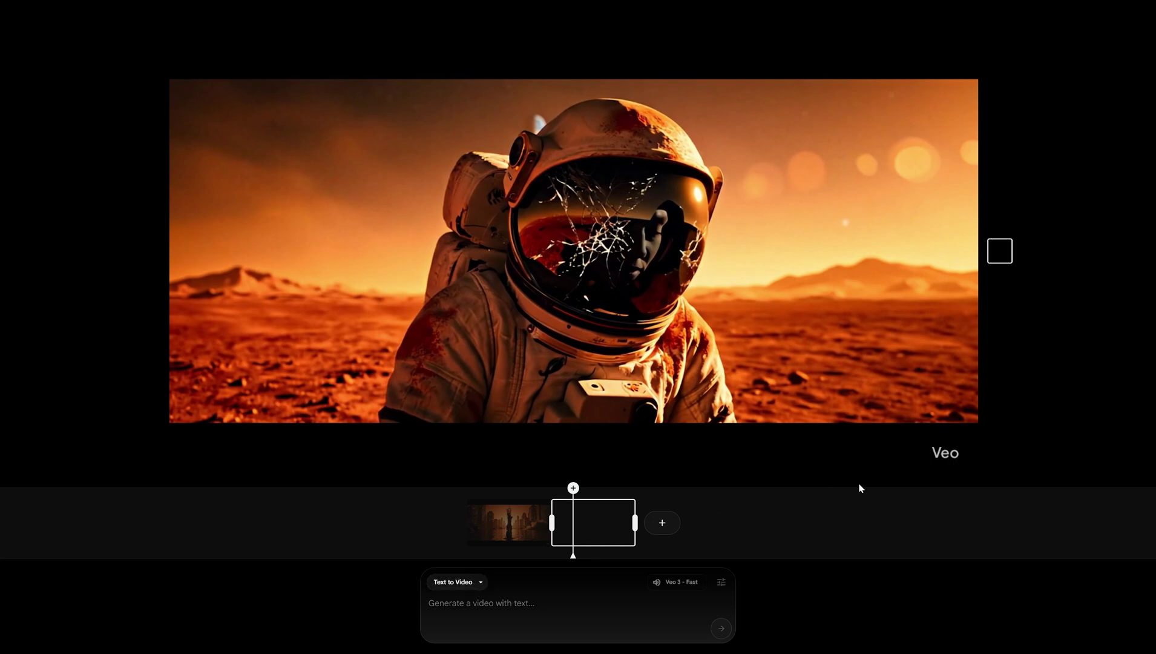
Switch to Frames to Video mode and leave the Geirangerfjord prompt text in place
click(470, 583)
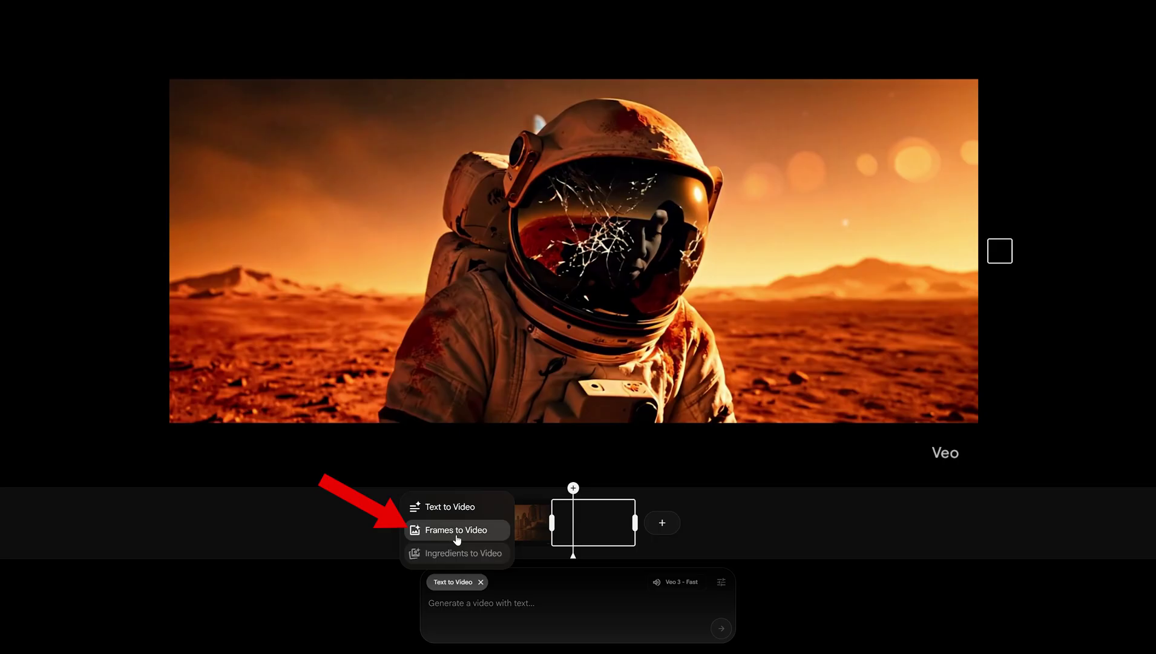
click(456, 533)
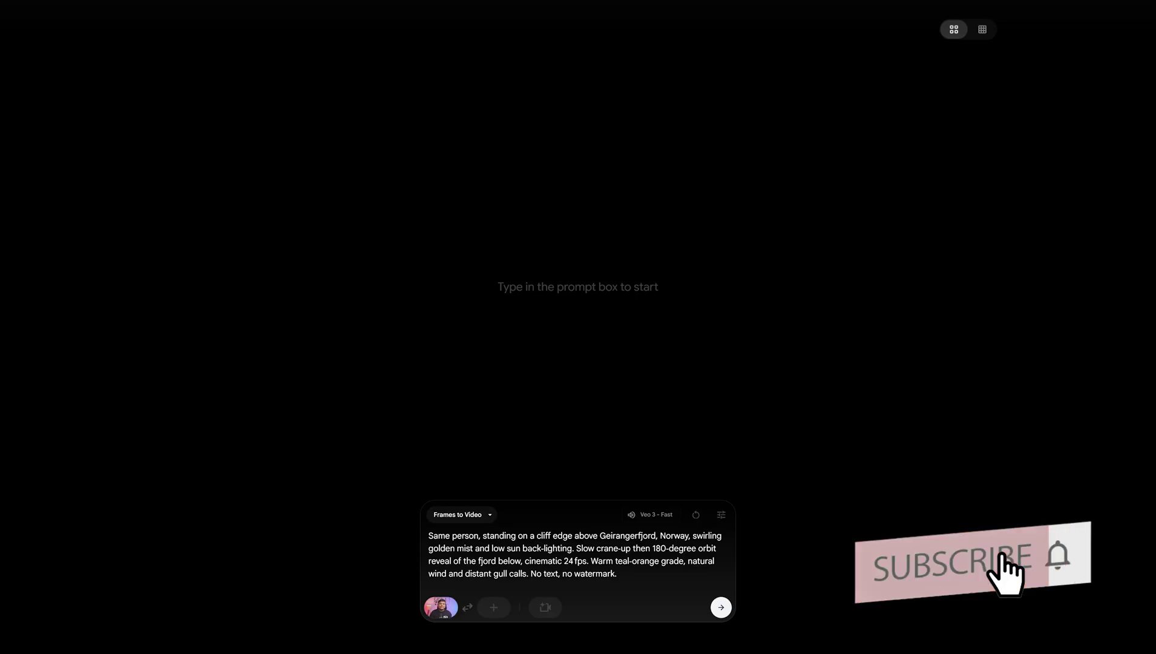
drag(479, 536, 661, 536)
click(645, 547)
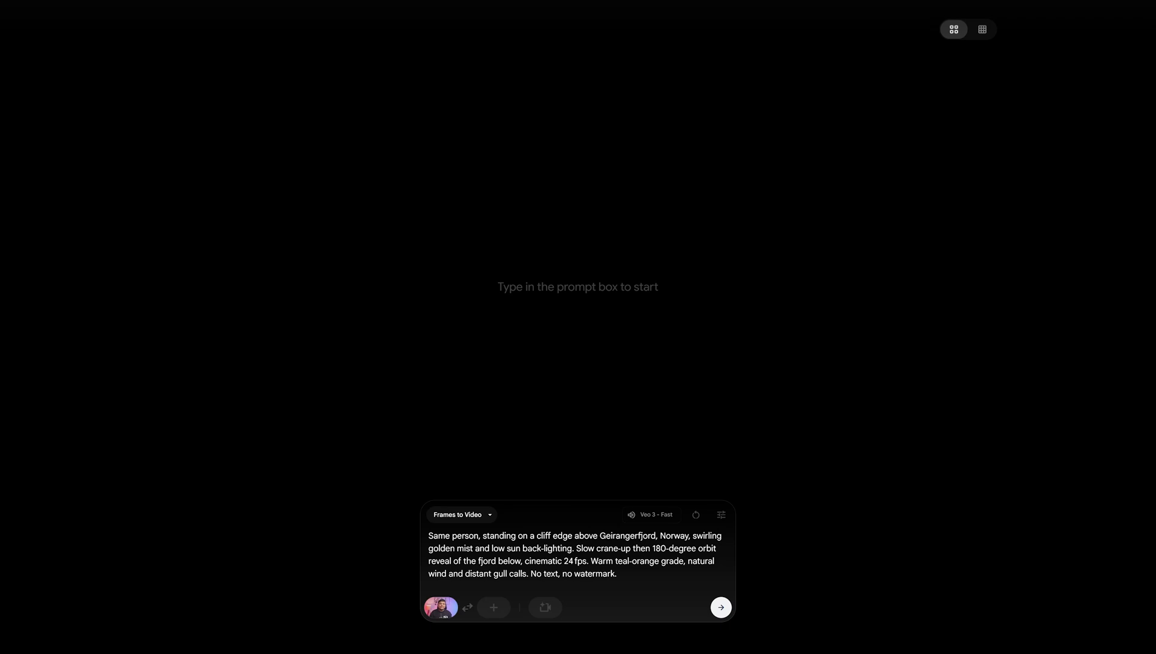
Generate the Geirangerfjord cliff clip and open it in the Scenebuilder
click(722, 608)
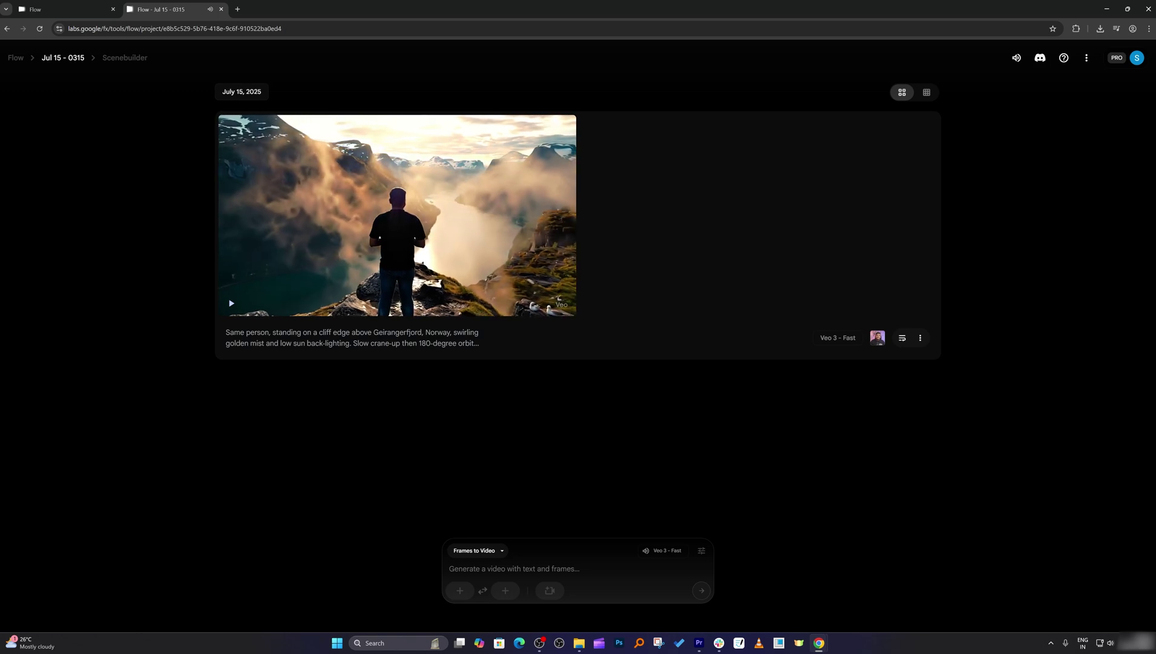
click(308, 272)
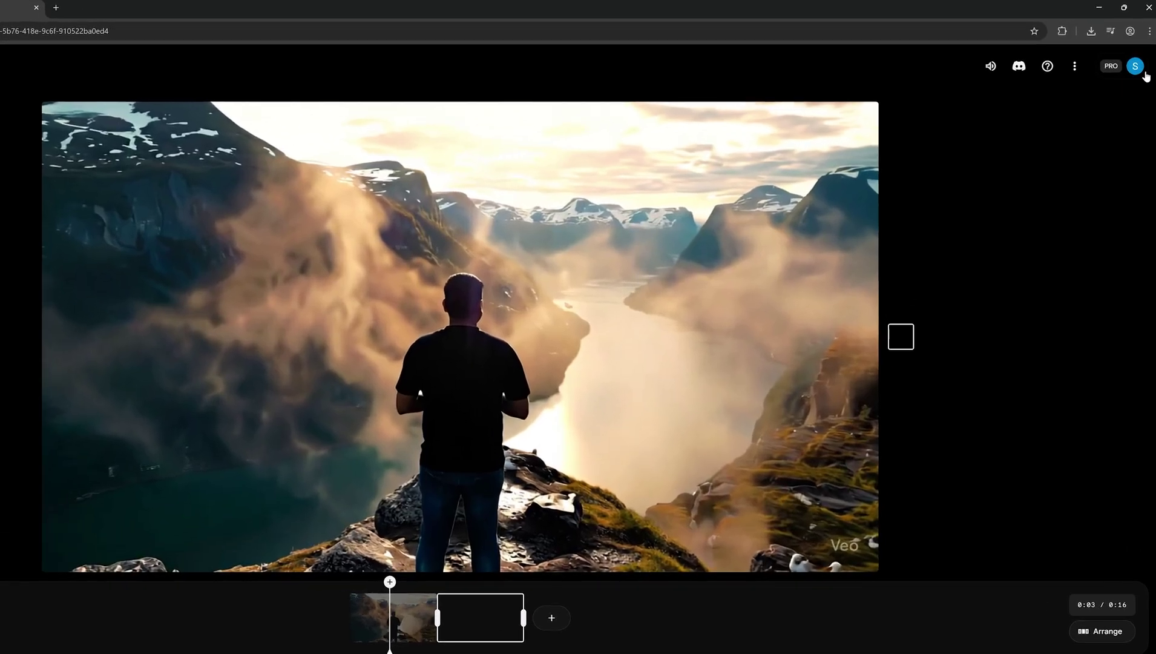
Check the remaining AI credits (880) and go to My library
click(1141, 70)
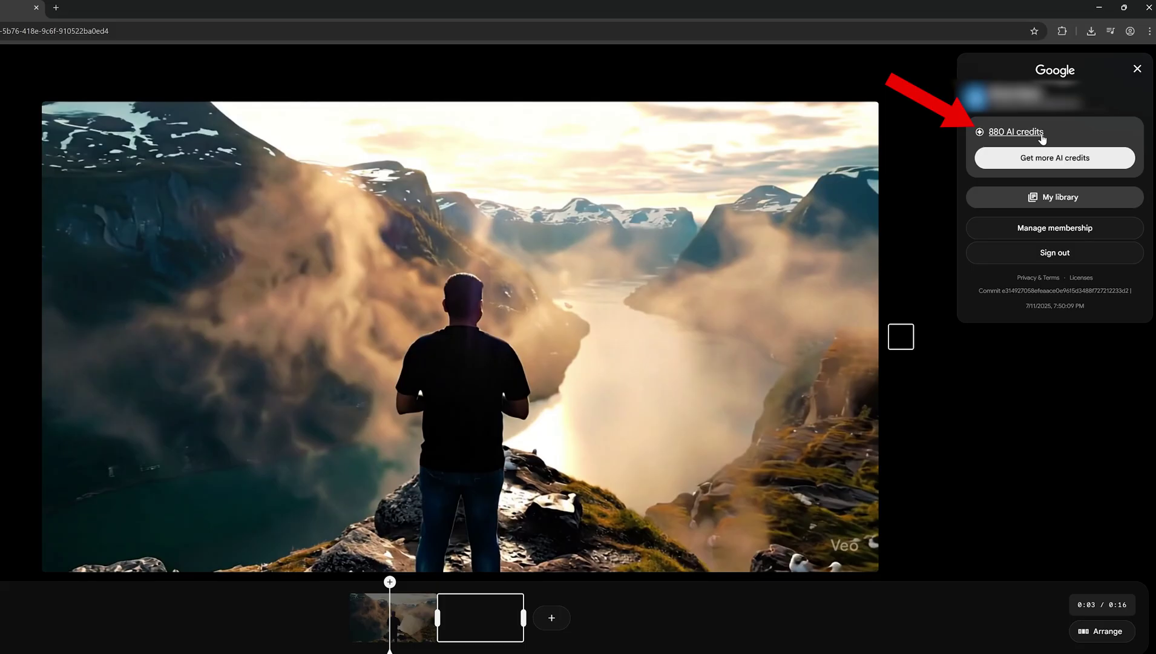
click(1034, 197)
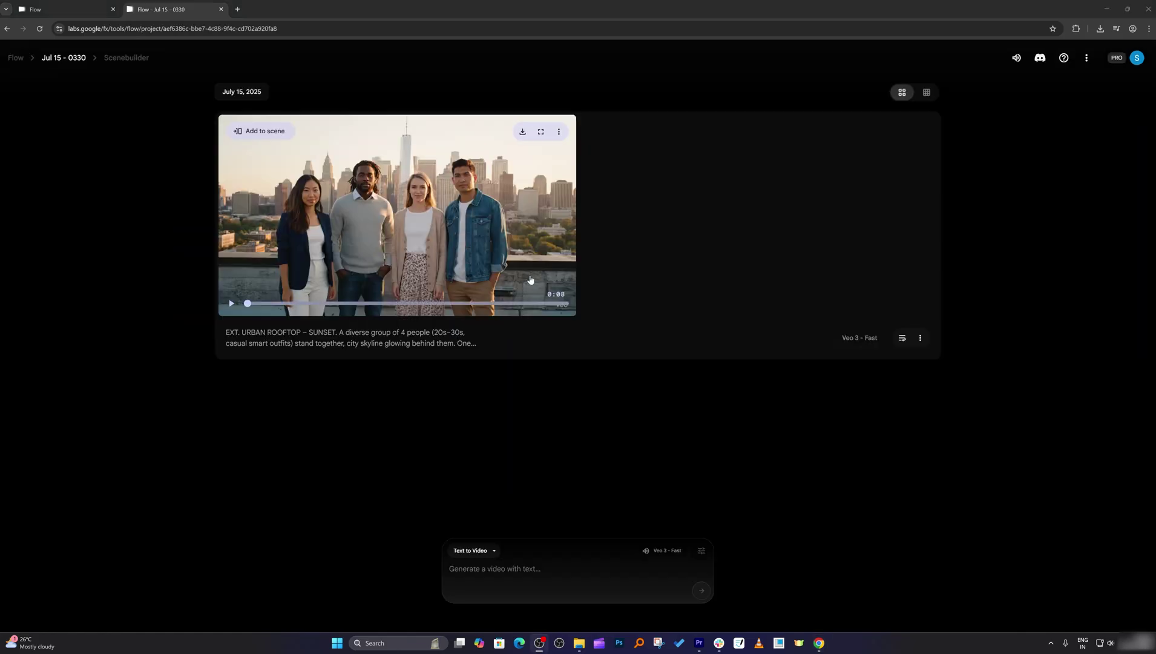
View the rooftop clip of four people fullscreen
click(541, 133)
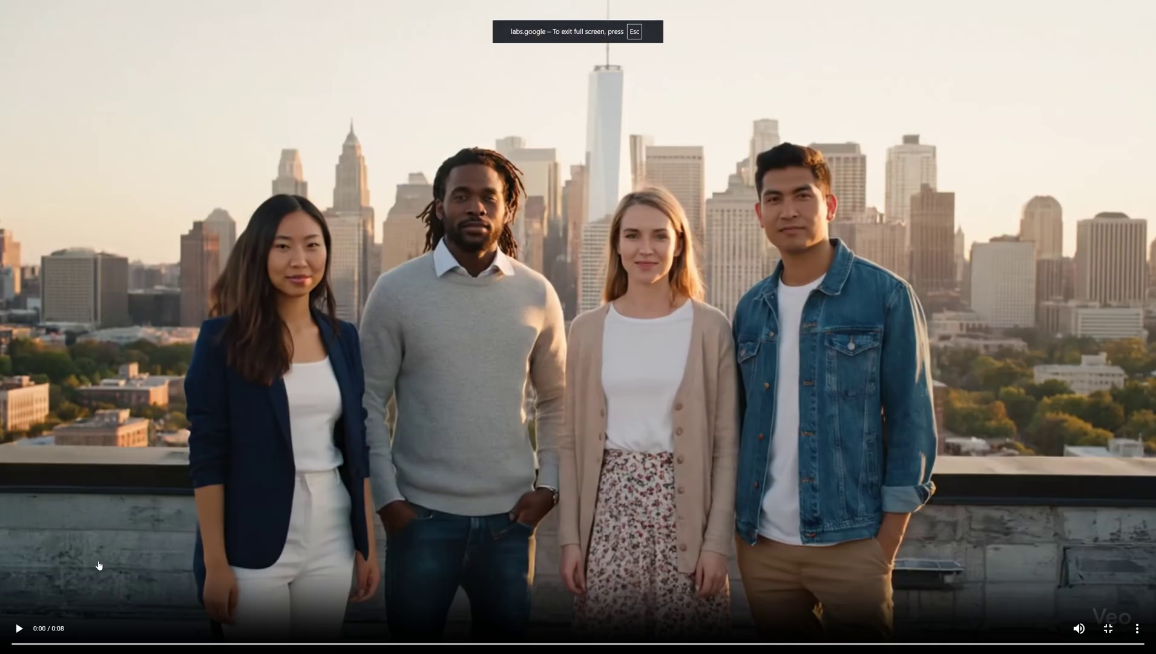